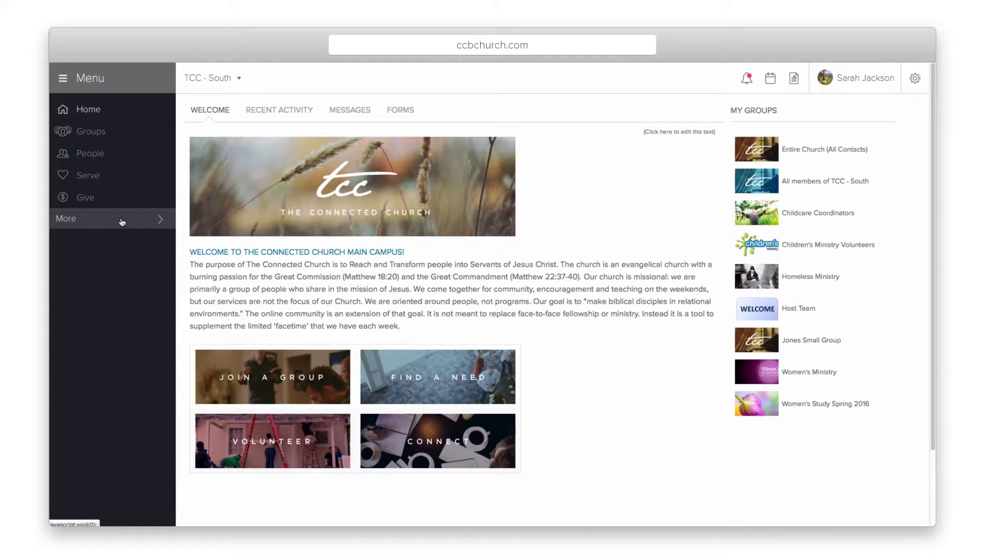
- Go to Forms under More and edit Fall Small Group Sign Up from the Forms List
left_click(122, 221)
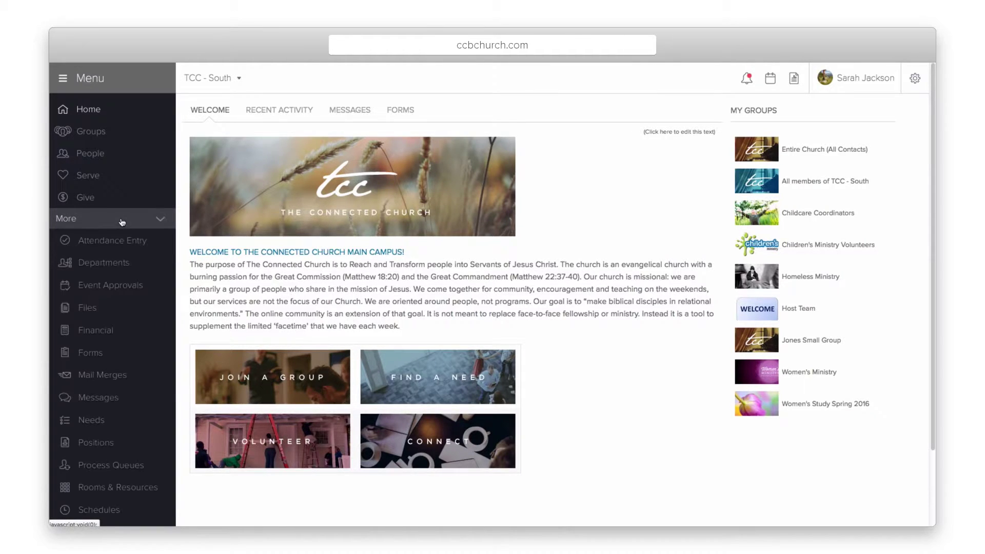
left_click(81, 352)
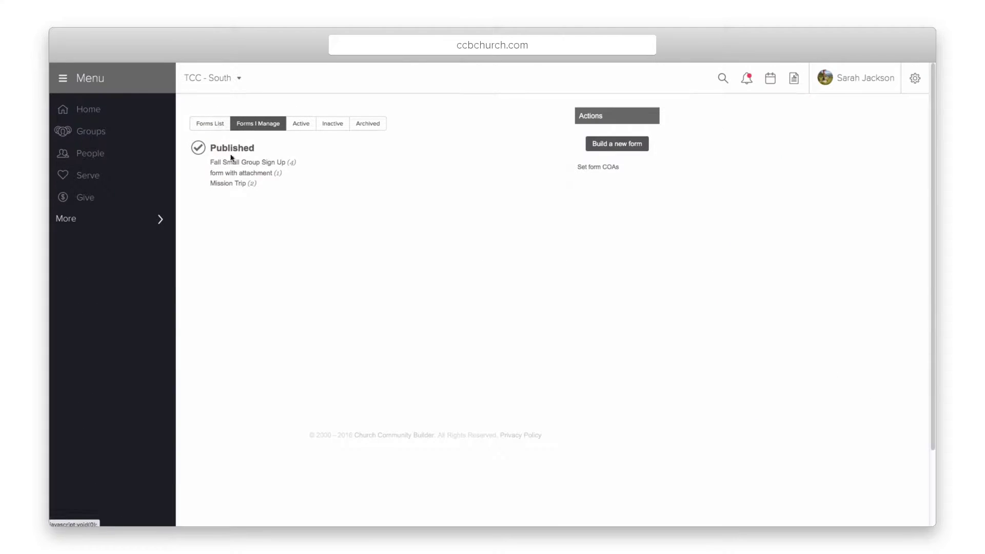
left_click(216, 128)
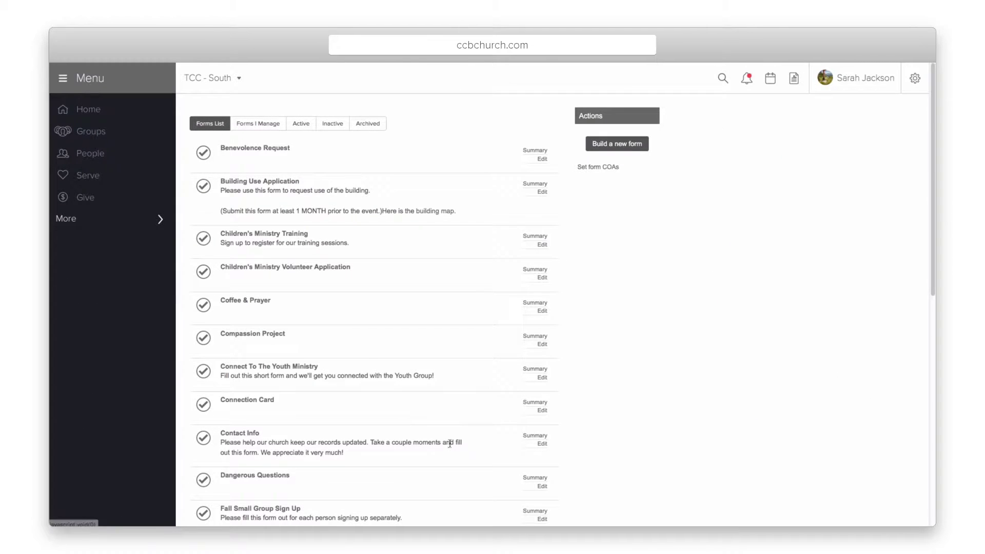
left_click(540, 519)
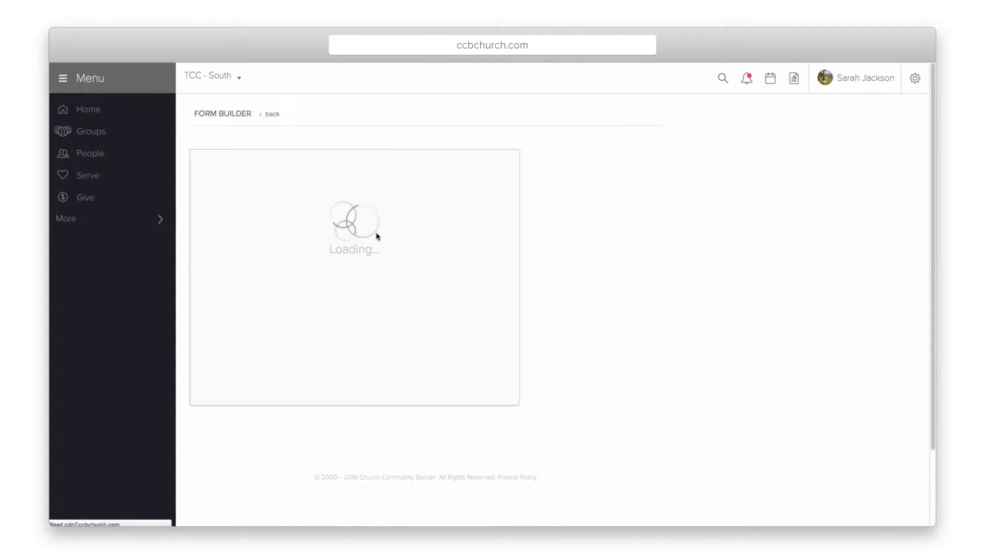
- In Form Settings, confirm the payment option remains Pay Later
left_click(621, 161)
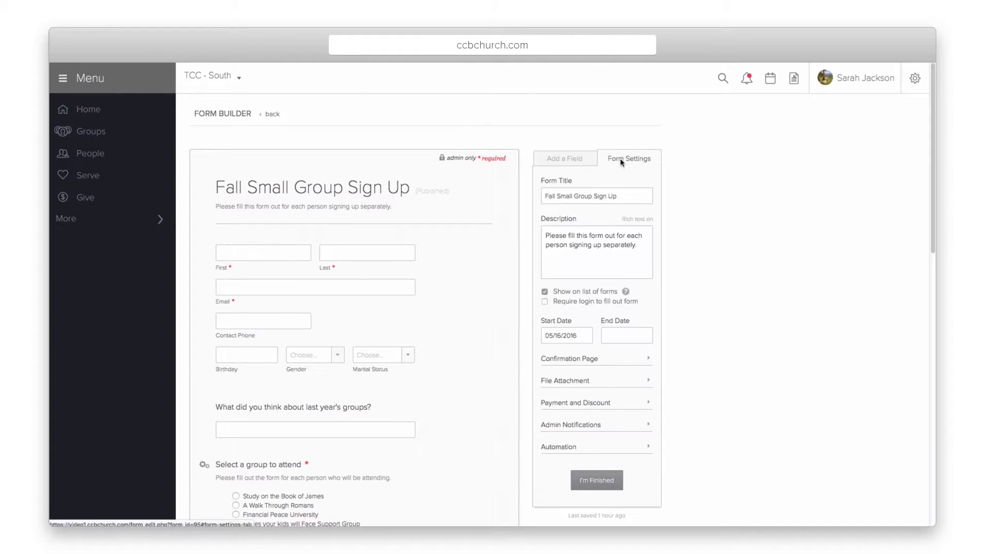
left_click(574, 403)
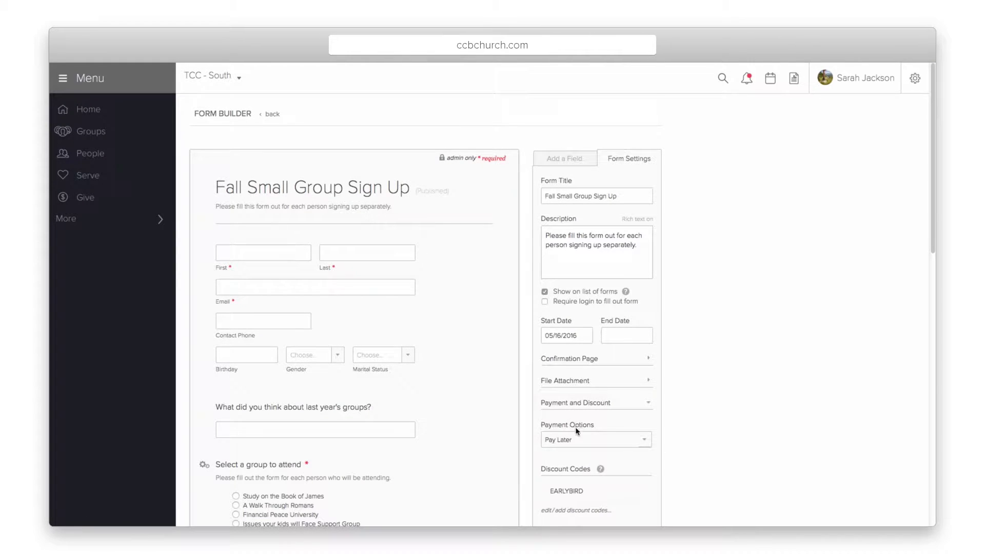
left_click(645, 440)
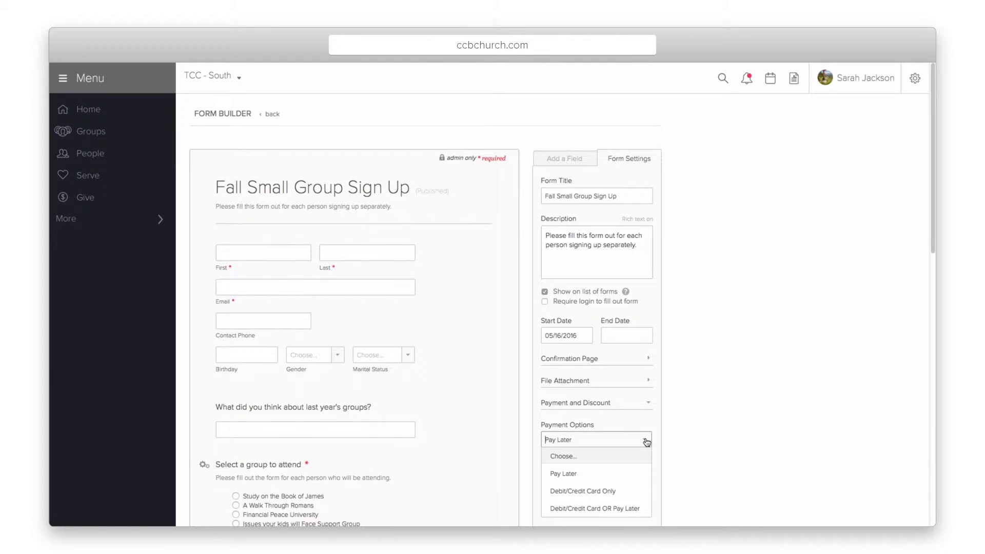
scroll(646, 441, "down", 2)
left_click(685, 402)
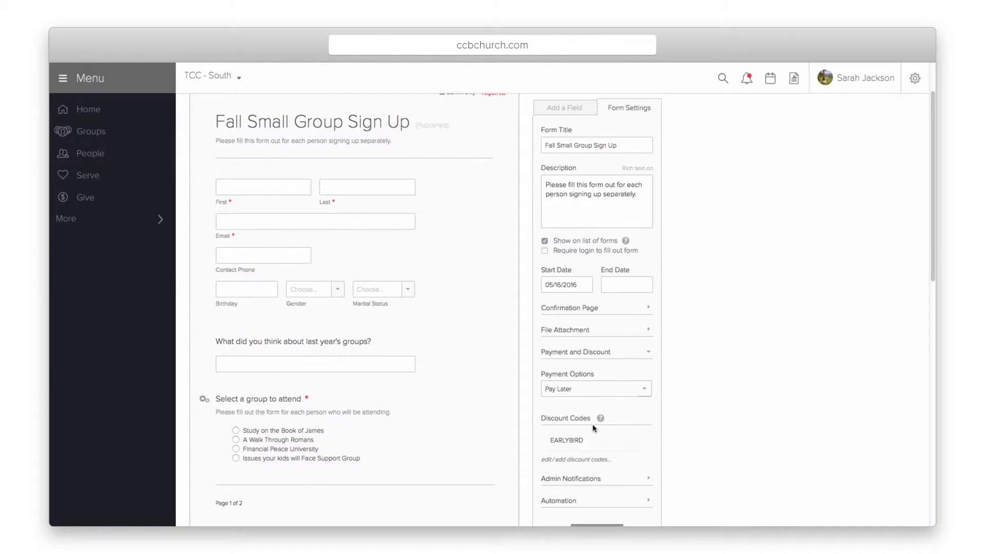
- Review the EARLYBIRD discount code, keeping Events as its account, without saving changes
left_click(561, 440)
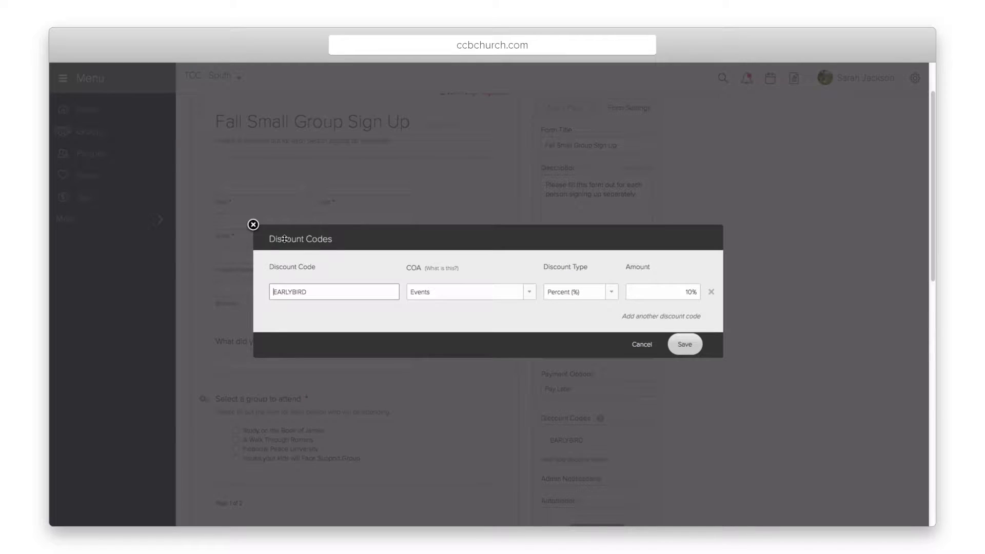
left_click(528, 291)
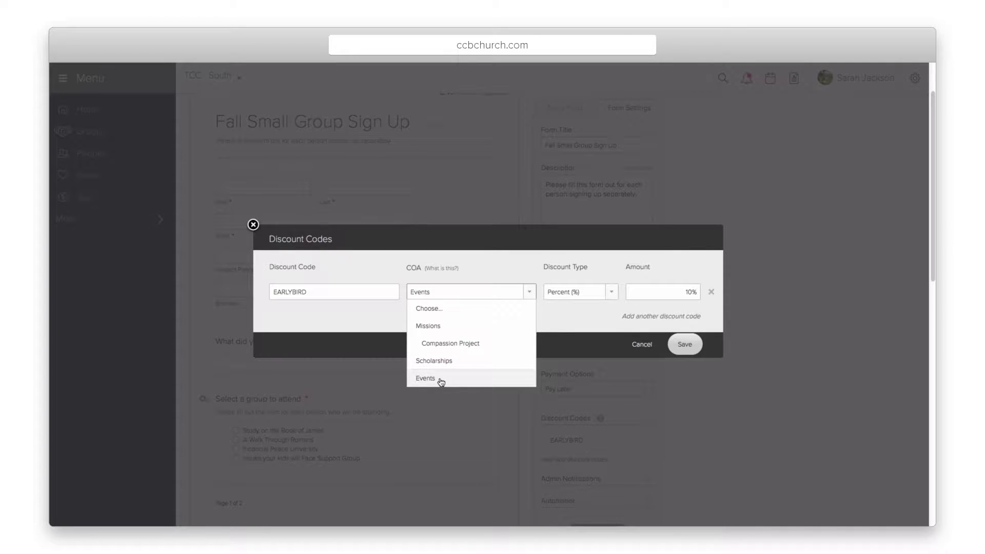
left_click(440, 380)
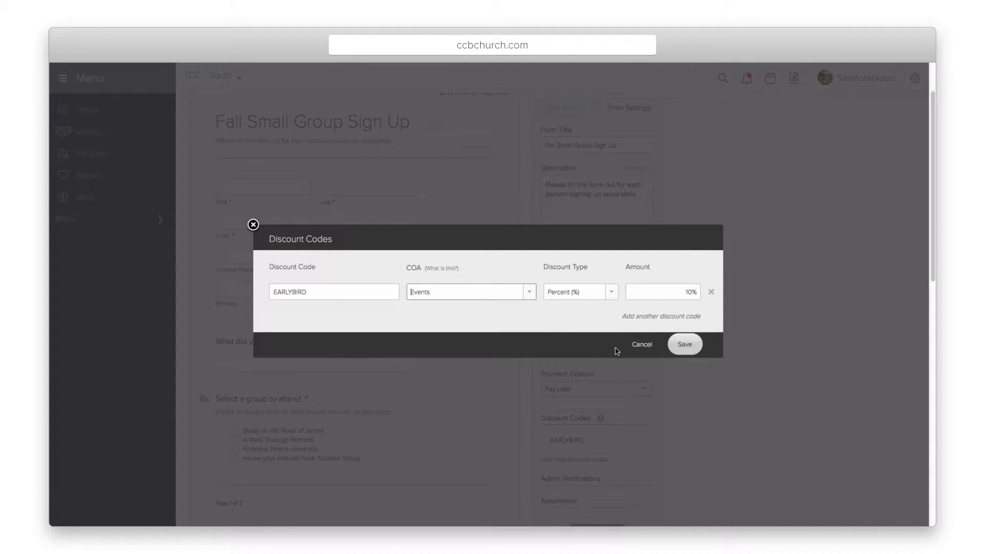
left_click(641, 344)
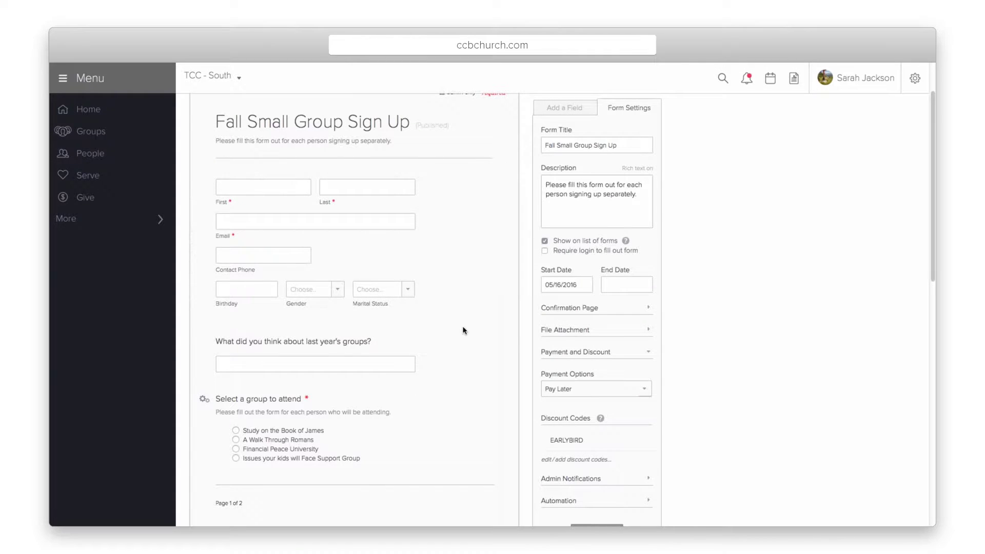
scroll(463, 331, "down", 3)
- Check the Registration Payment items' accounts, keeping Events for Book Study of James
scroll(464, 331, "down", 6)
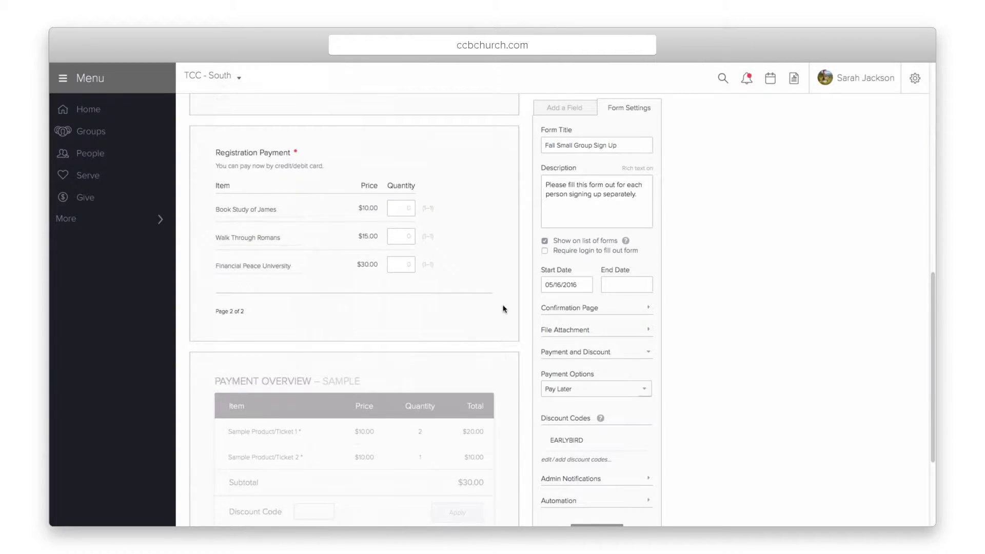
left_click(547, 108)
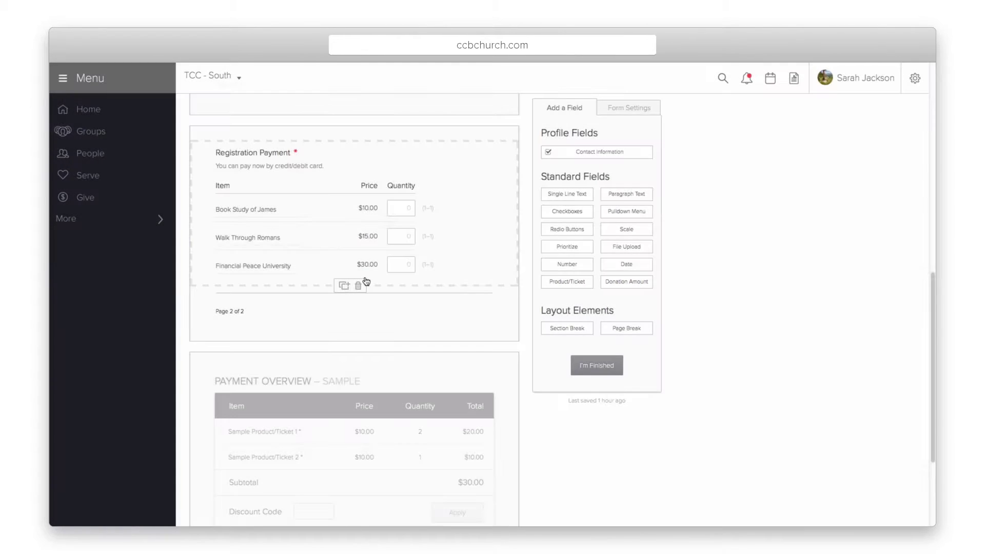
left_click(362, 279)
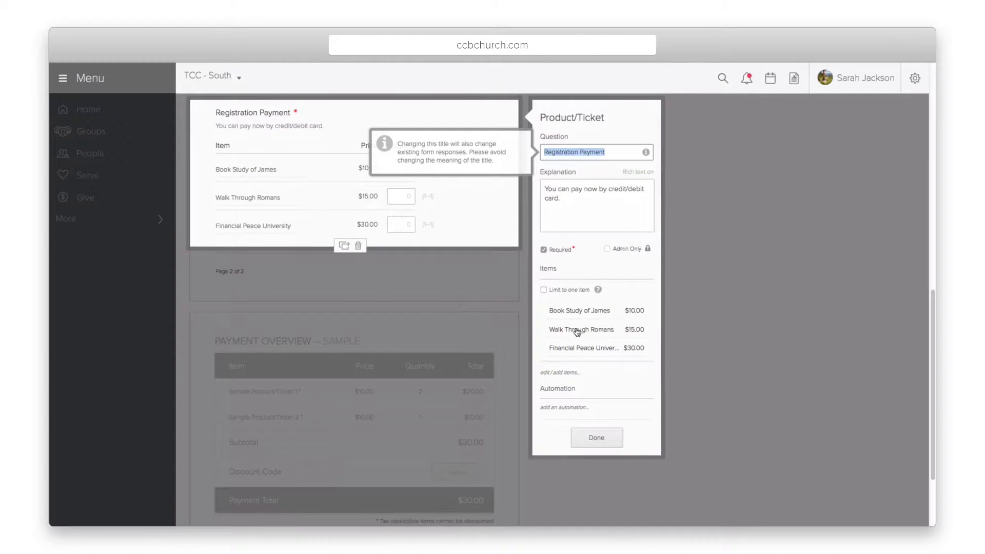
left_click(581, 308)
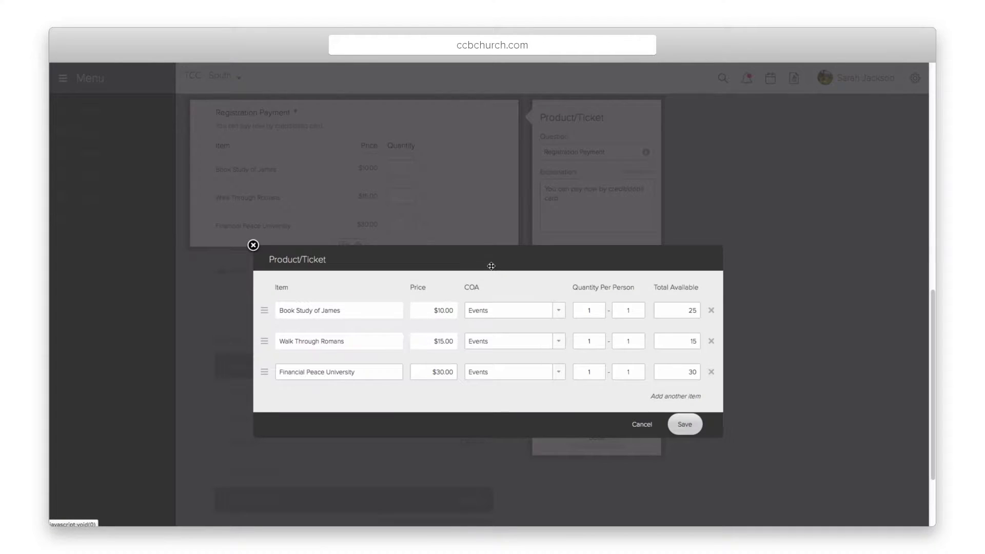
left_click_drag(491, 266, 468, 164)
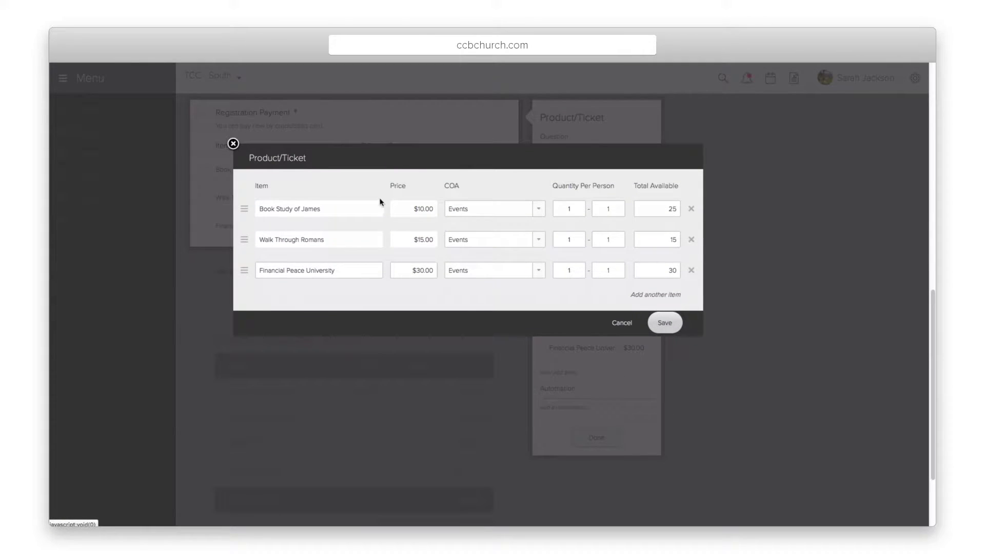
mouse_move(358, 205)
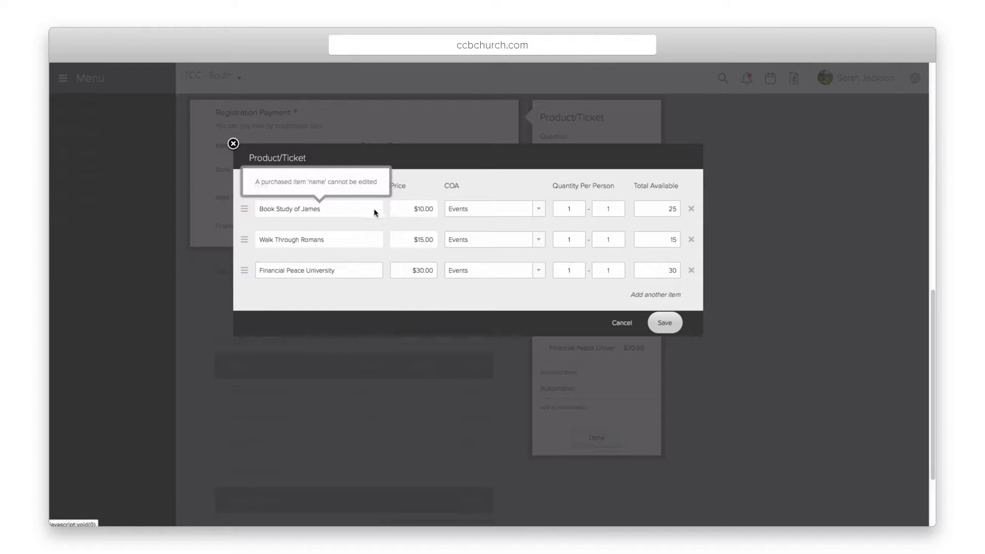
mouse_move(412, 215)
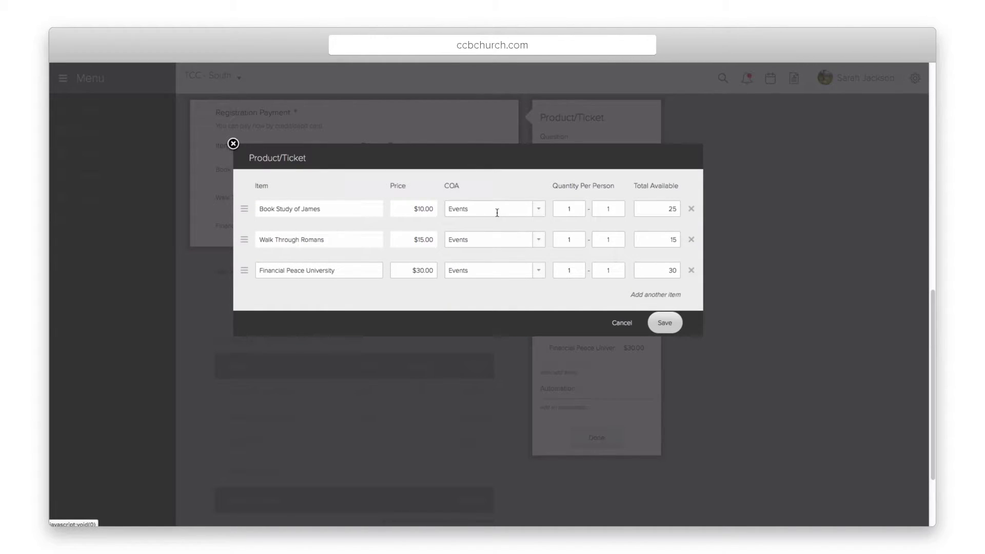
left_click(539, 211)
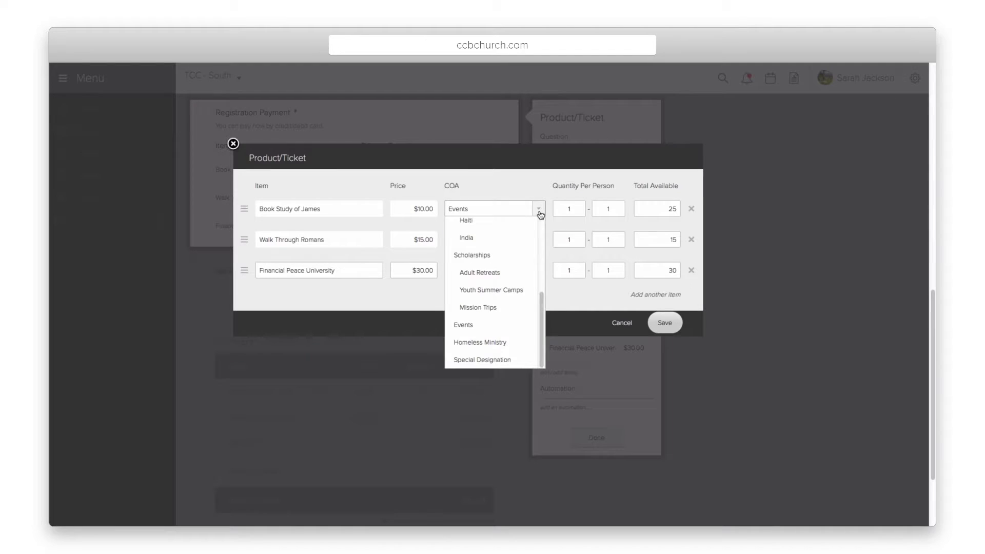
left_click(539, 212)
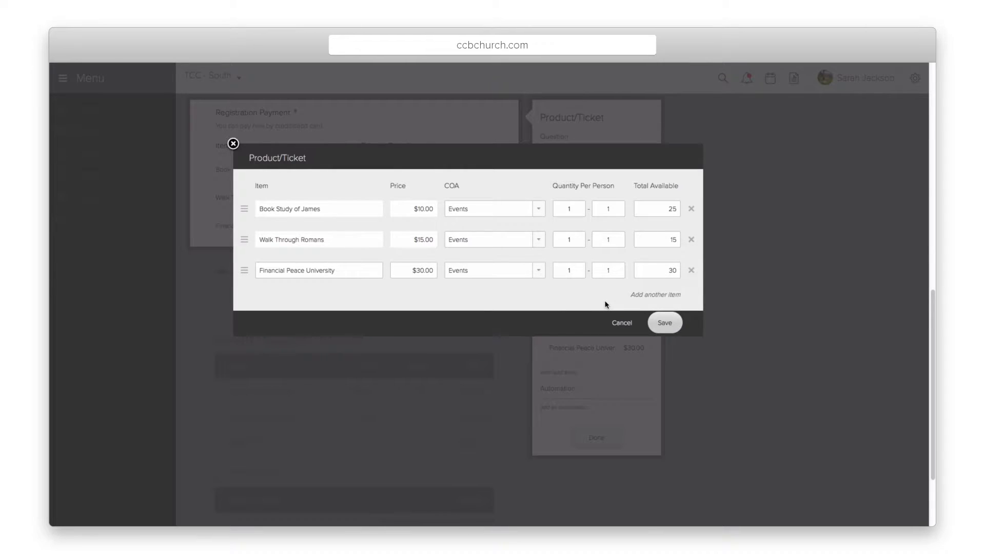
- Save the payment items and place a Donation Amount field below them
left_click(665, 322)
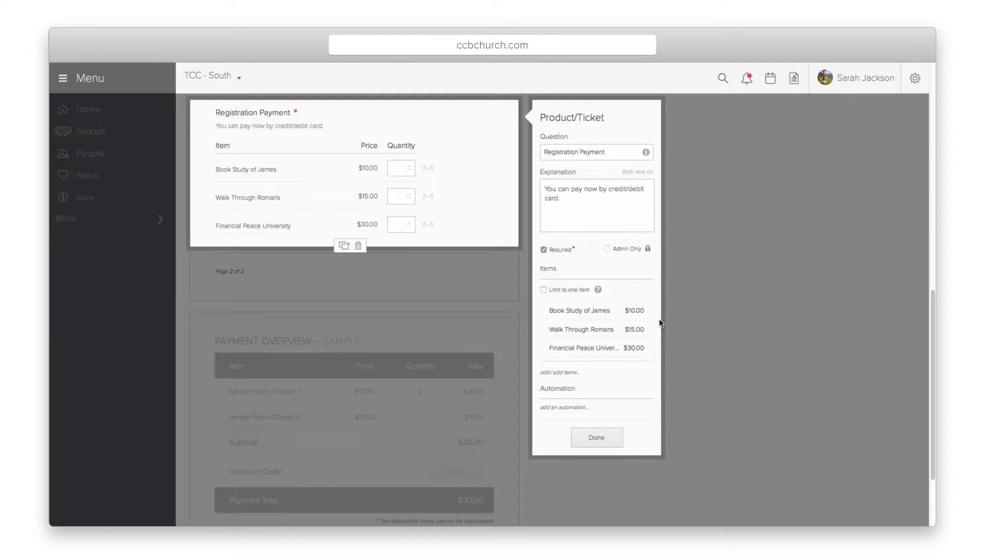
left_click(596, 437)
left_click_drag(610, 281, 275, 238)
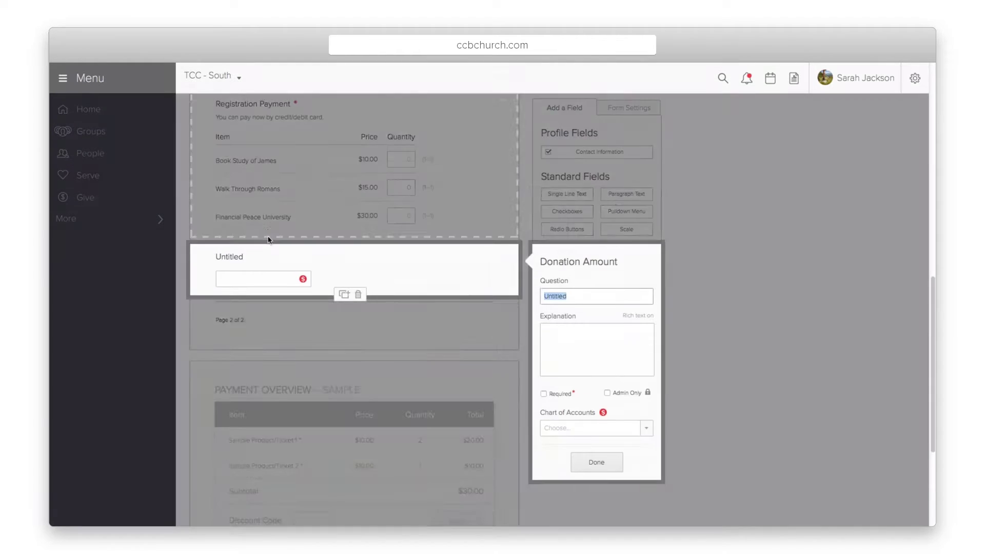
- Assign the Donation Amount field to the General Fund account and finish the form
left_click(646, 284)
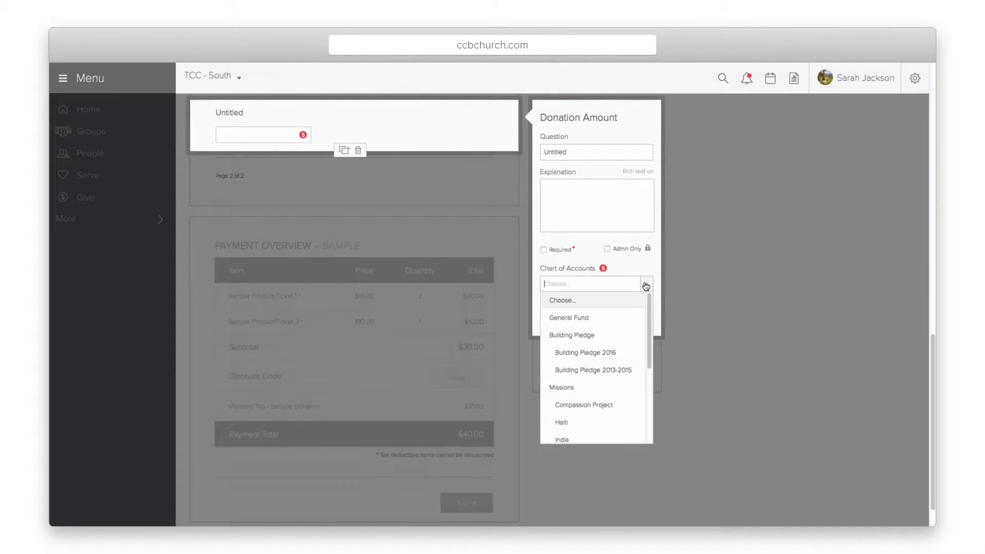
left_click(576, 319)
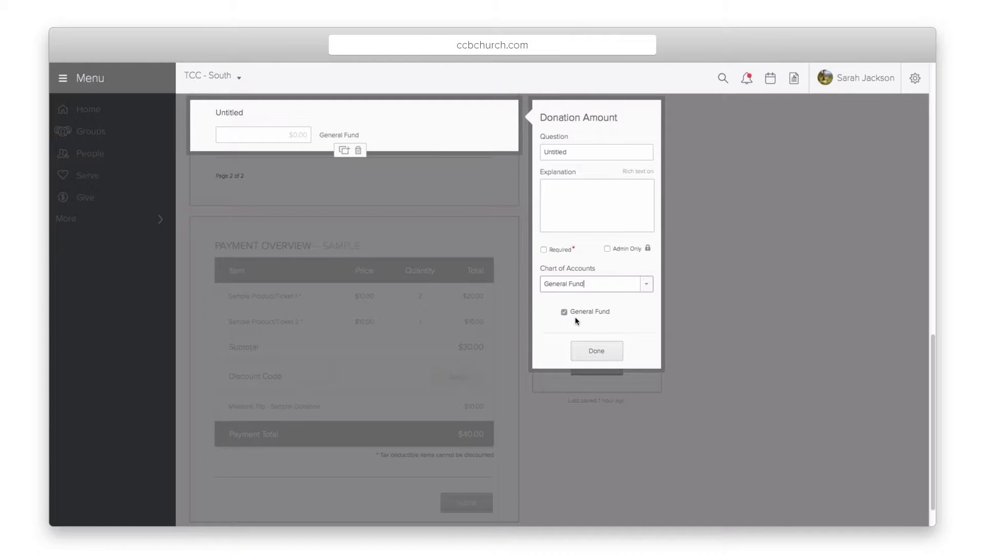
left_click(590, 351)
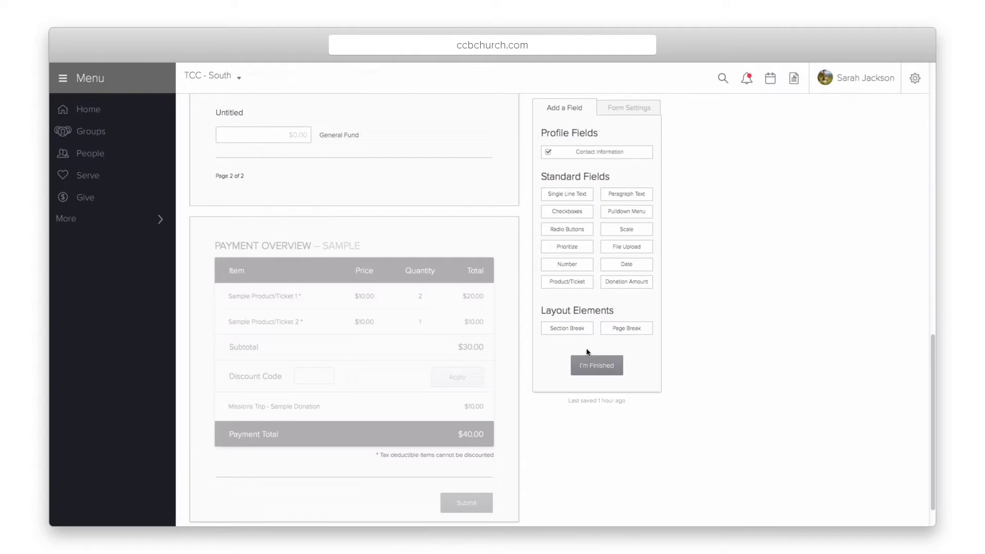
left_click(583, 370)
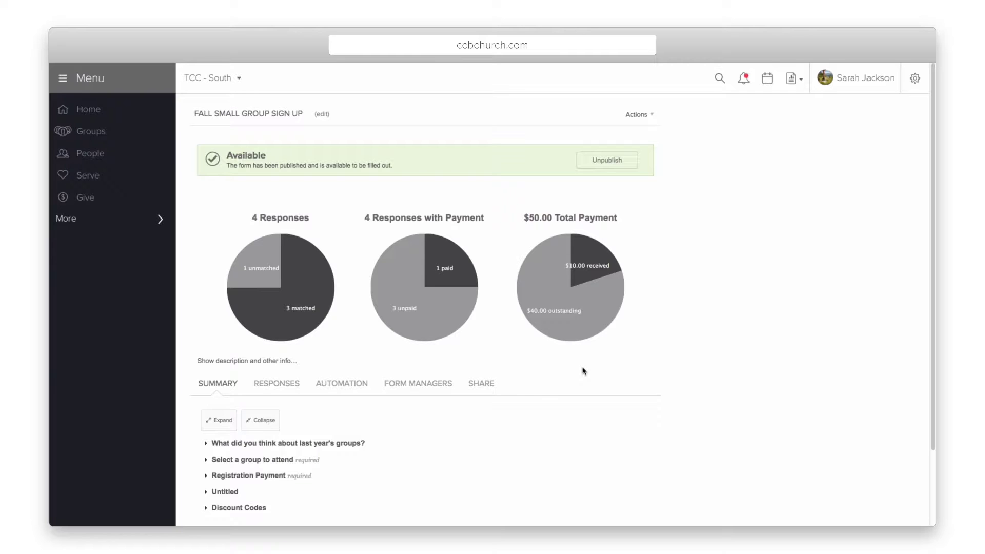
- Review the form dashboard (4 responses, $10.00 of $50.00 received), then expand More
left_click(136, 227)
- In Financial's form payments, dismiss the matching window, leaving the $10.00 response unmatched
left_click(107, 330)
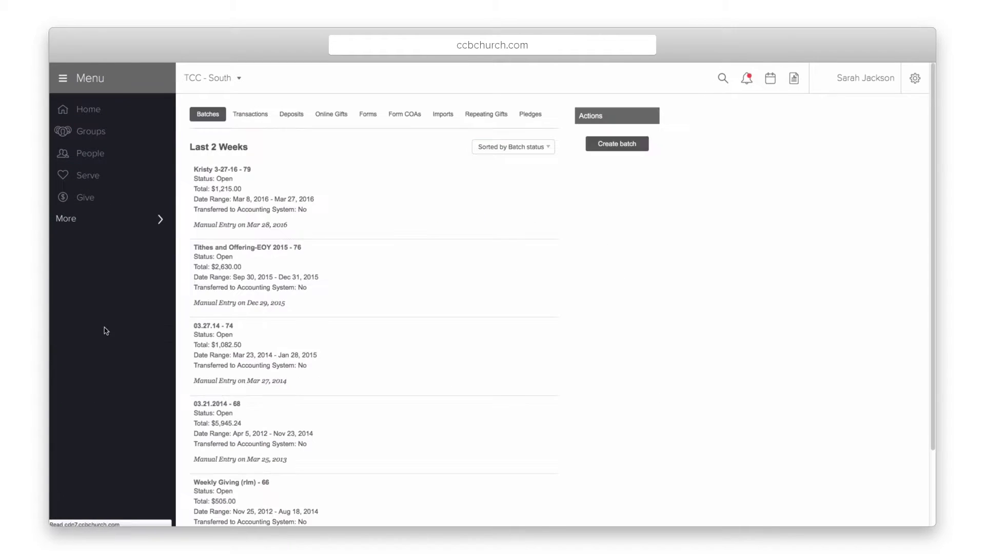
left_click(361, 116)
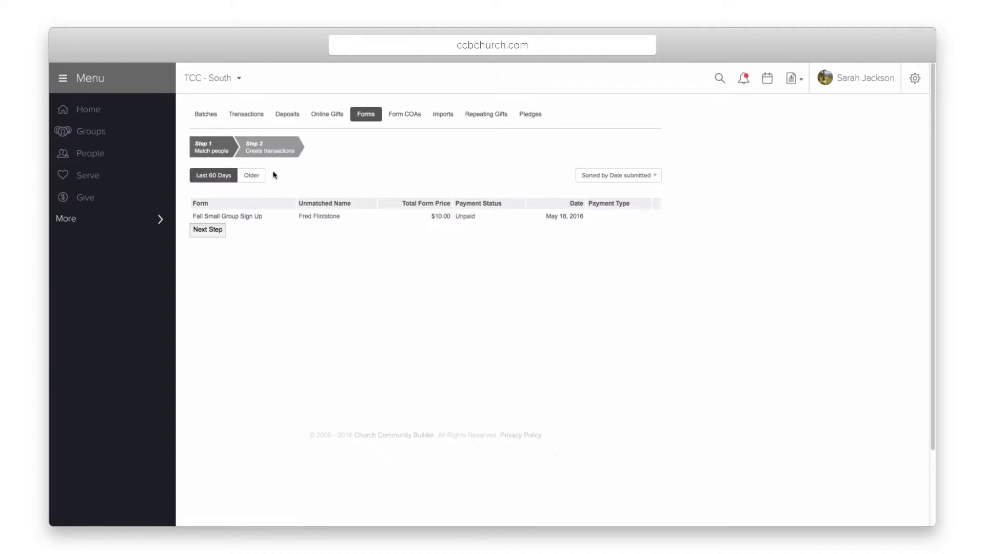
left_click(313, 216)
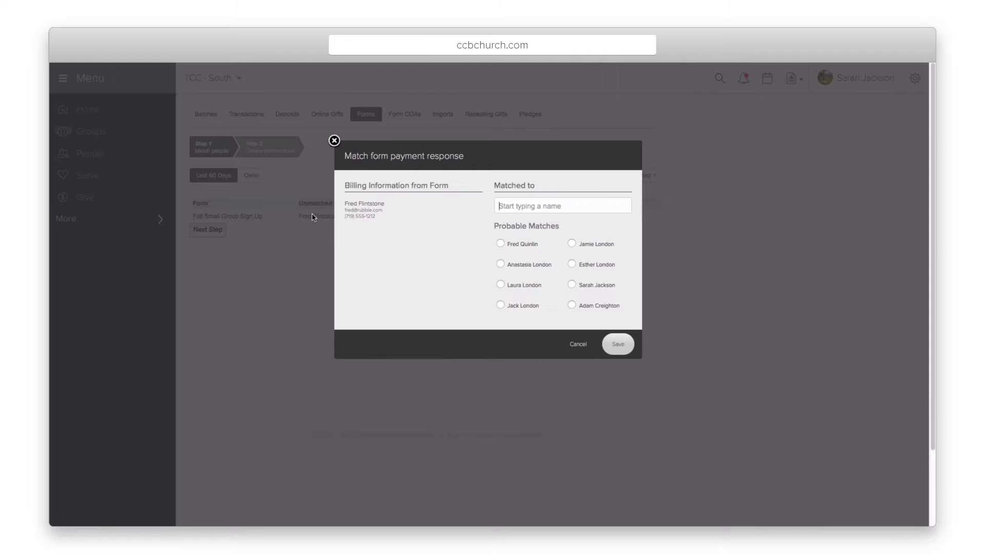
left_click(334, 141)
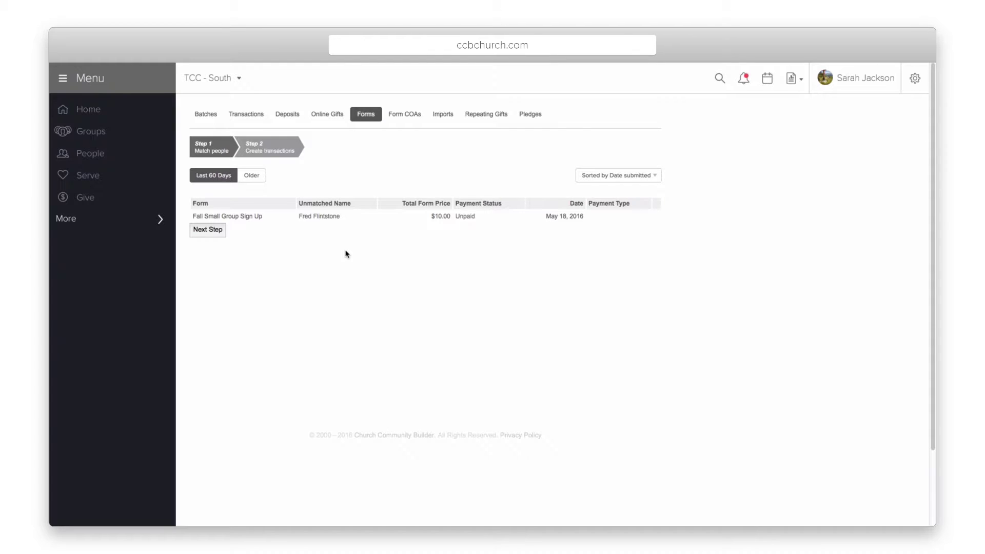
- Create a transaction for the paid $10 cash payment in a new Open batch, 'Fall Class Batch'
left_click(273, 149)
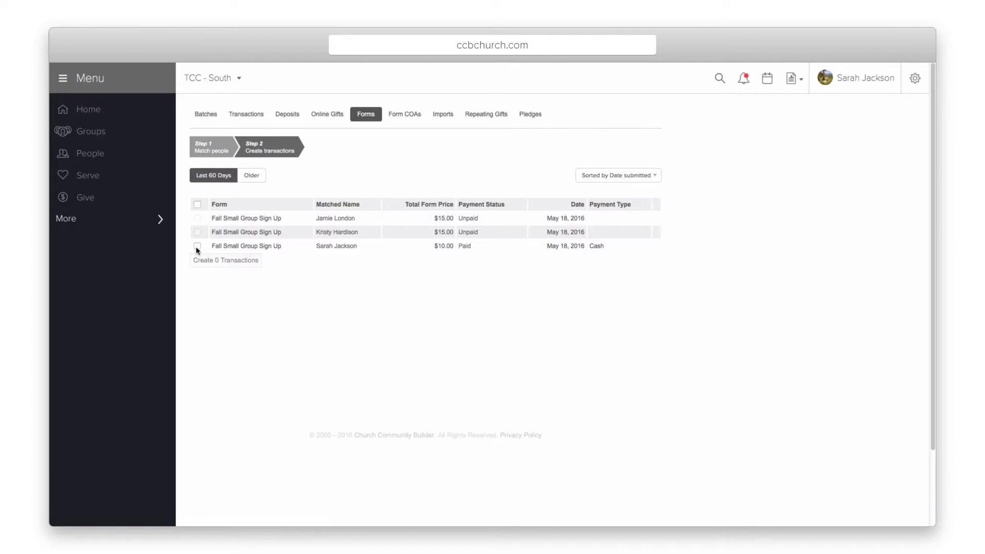
left_click(197, 246)
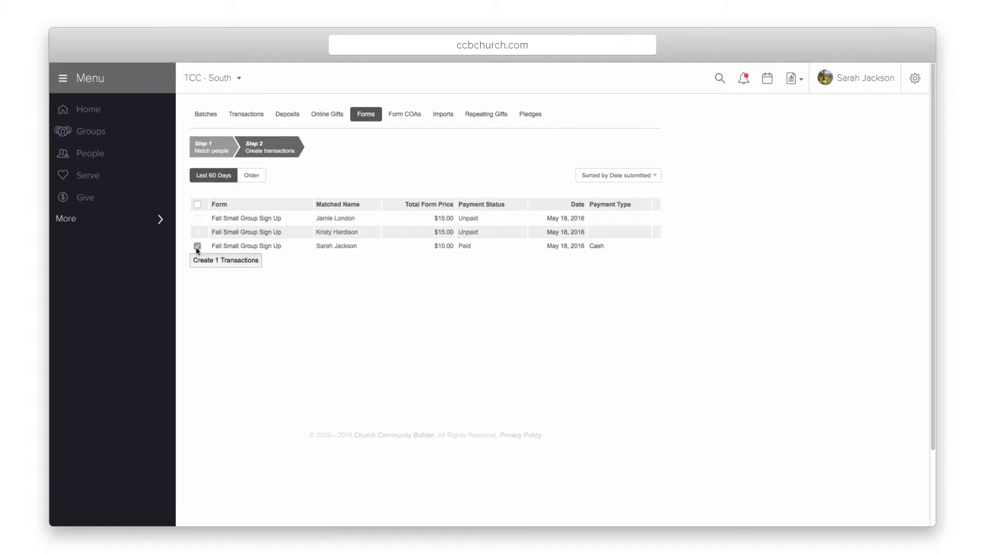
left_click(231, 262)
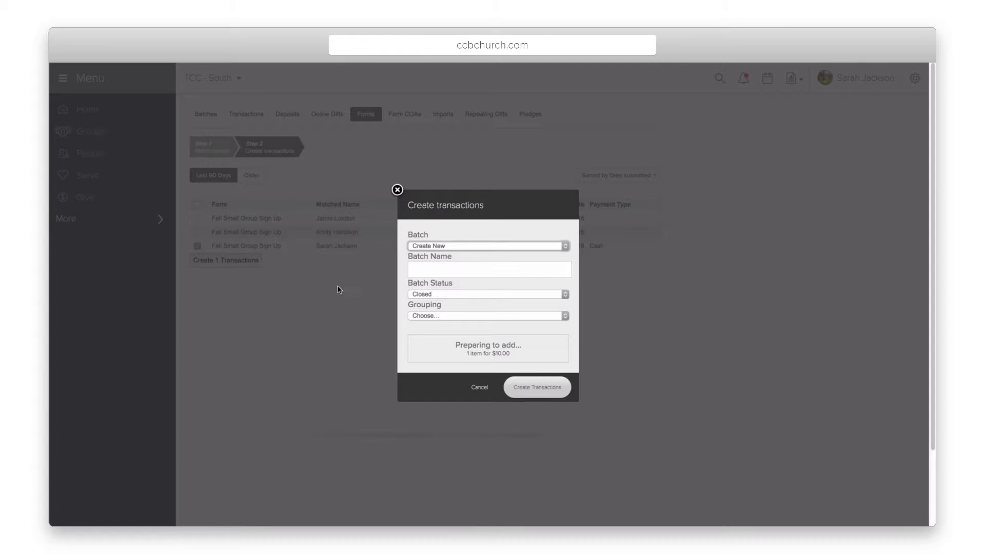
left_click(472, 247)
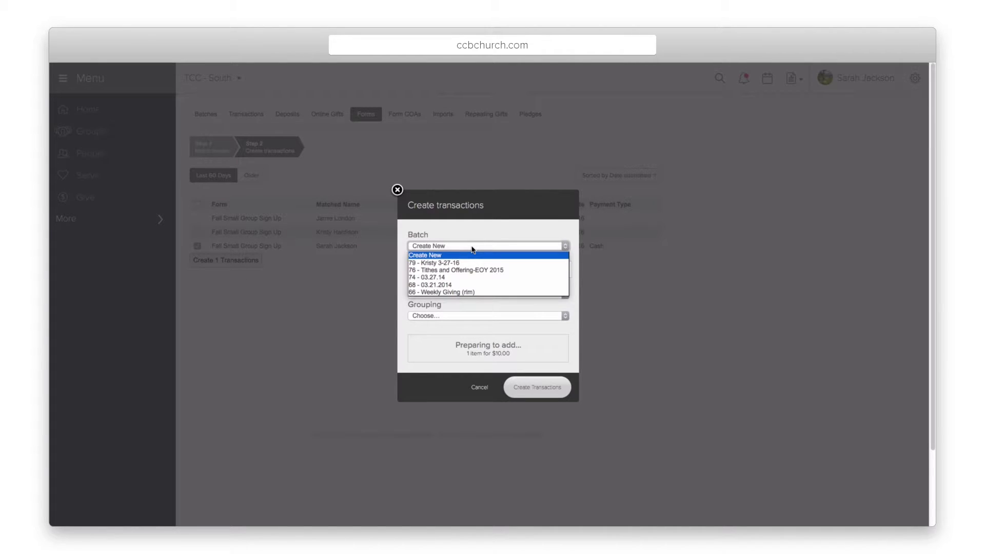
left_click(472, 255)
left_click(444, 272)
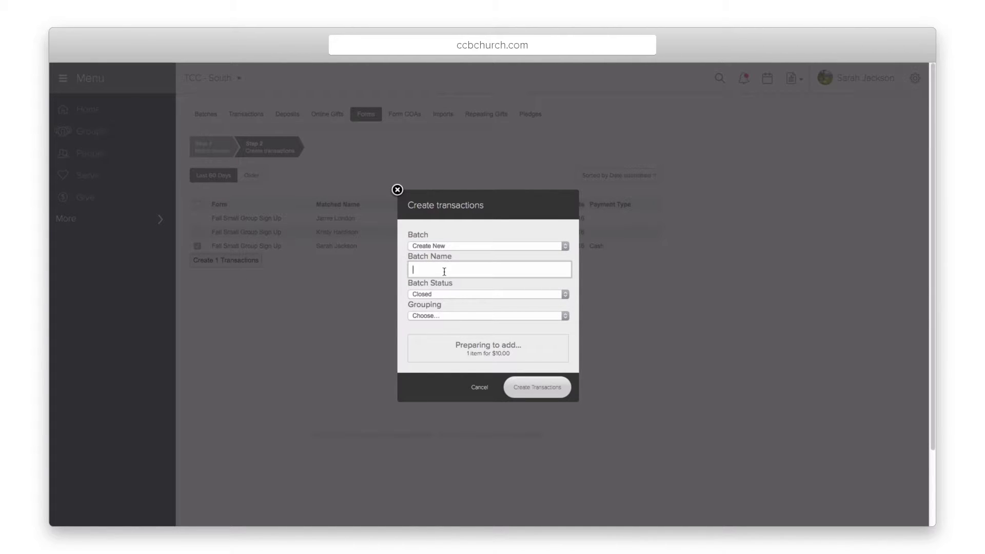
type("Fall Class Batch")
left_click(449, 296)
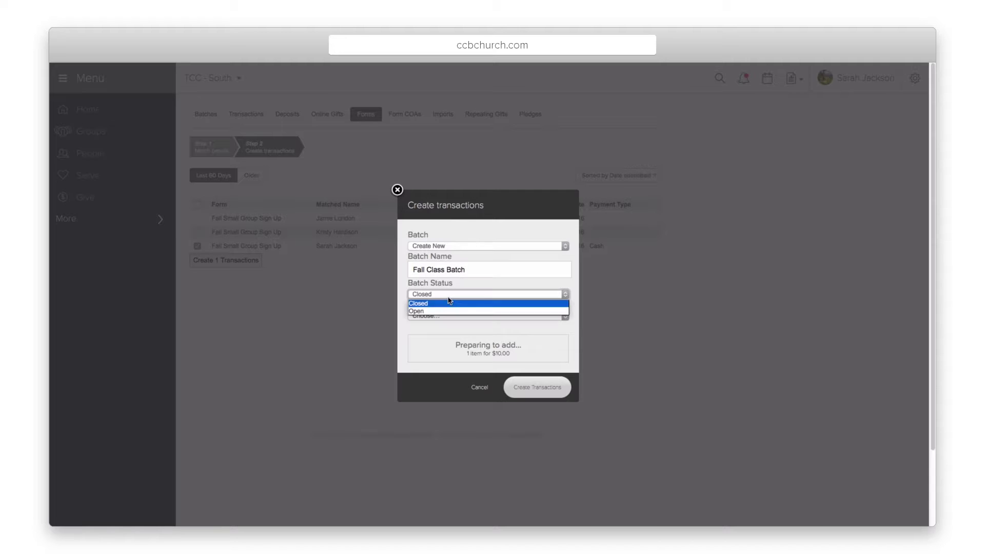
left_click(447, 309)
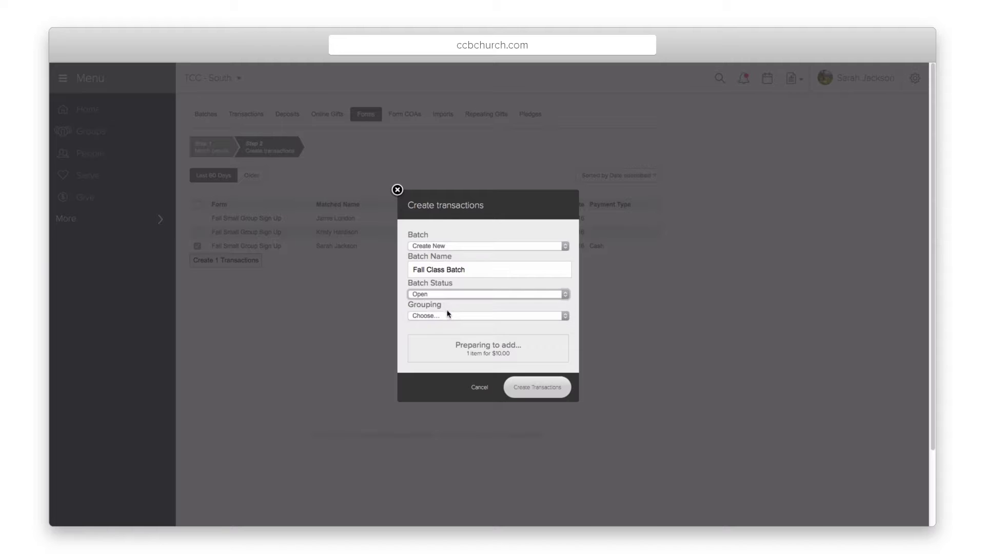
left_click(512, 385)
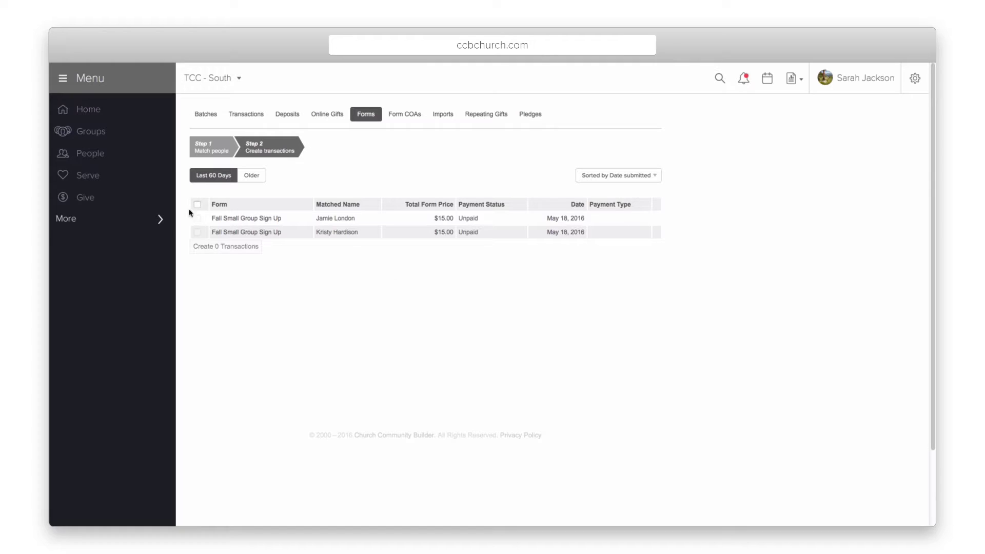
left_click(142, 219)
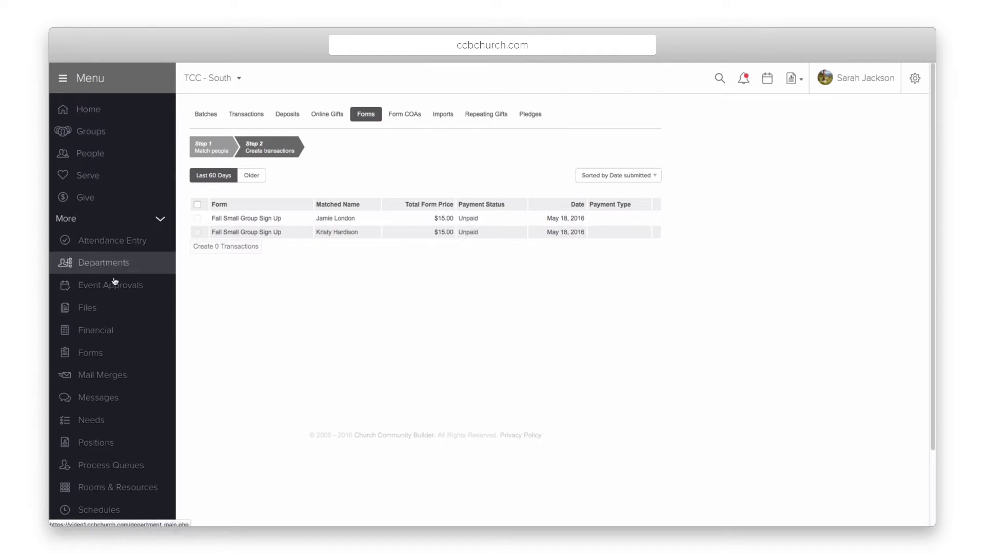
left_click(105, 331)
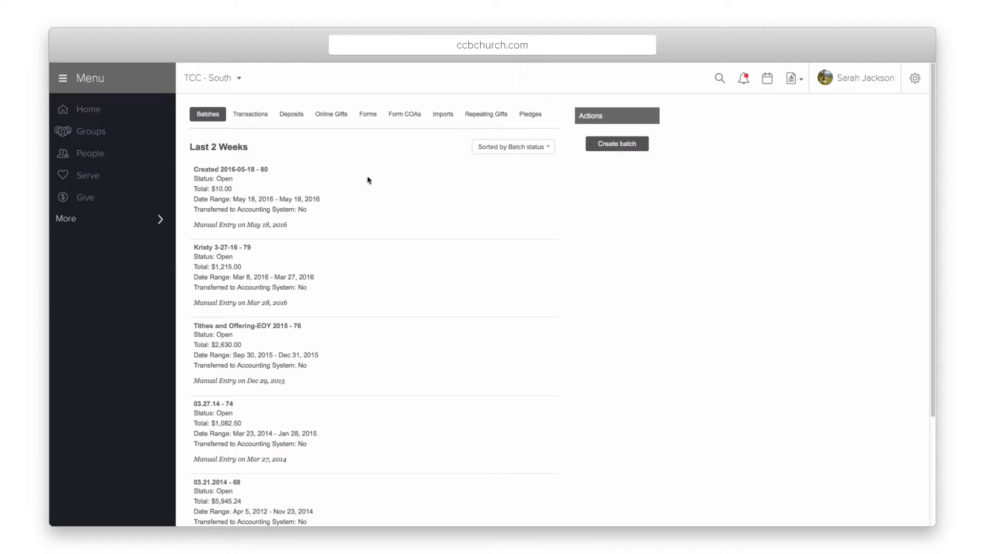
left_click(370, 115)
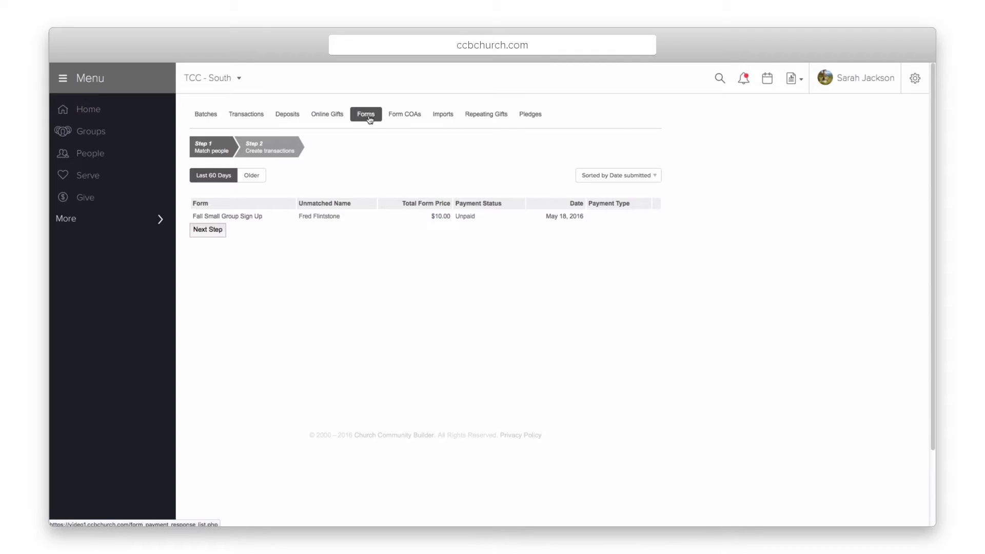
left_click(277, 155)
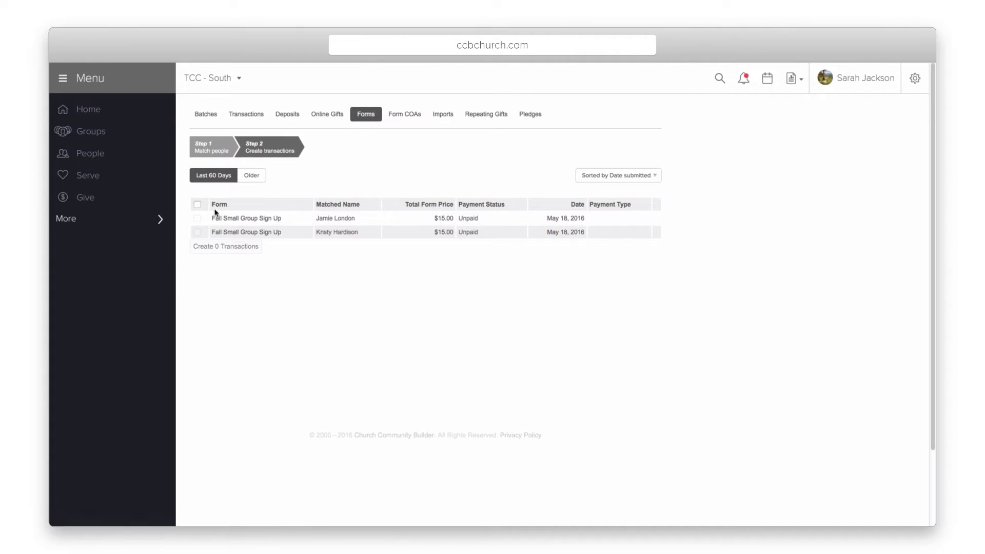
- Mark the first $15 sign-up as Paid by Check with check number 235
left_click(468, 220)
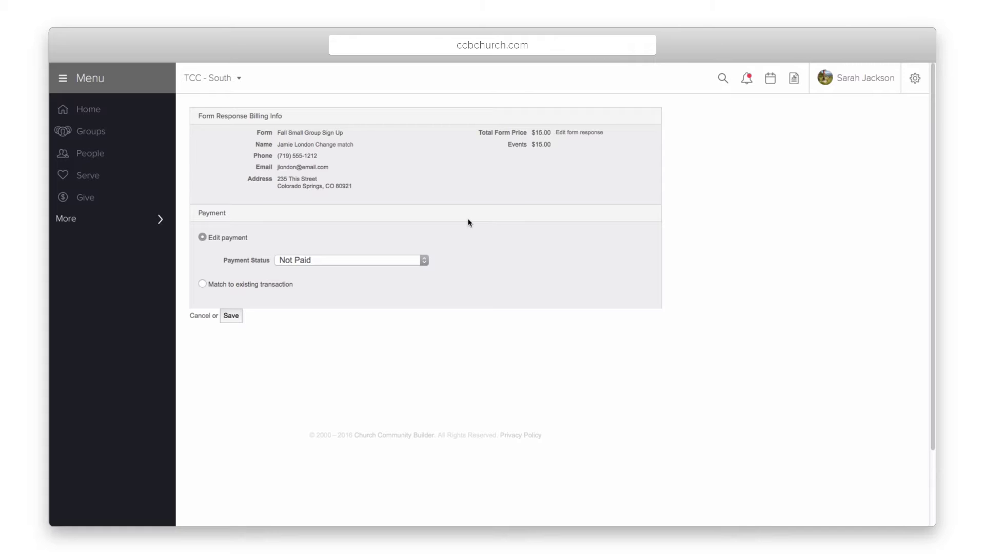
left_click(296, 260)
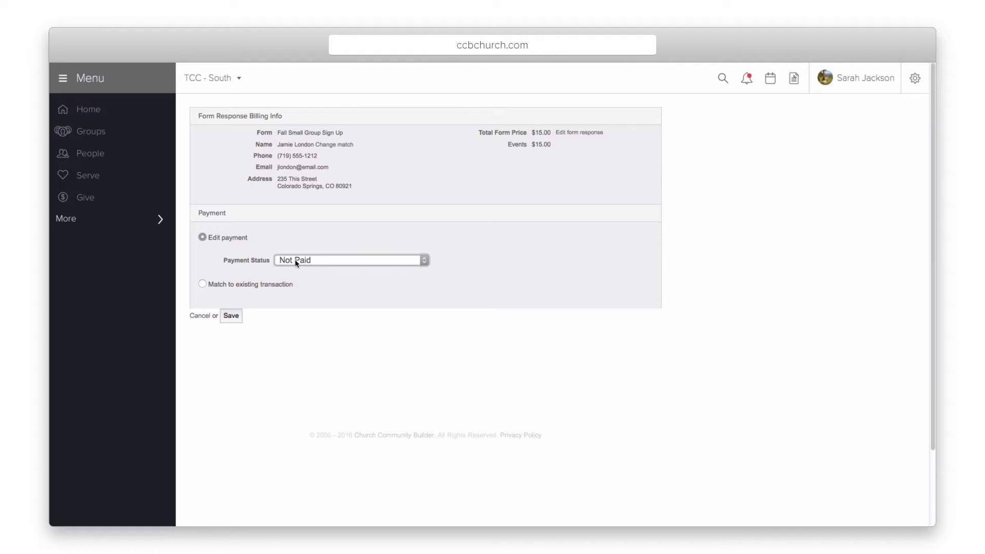
left_click(293, 283)
left_click(293, 277)
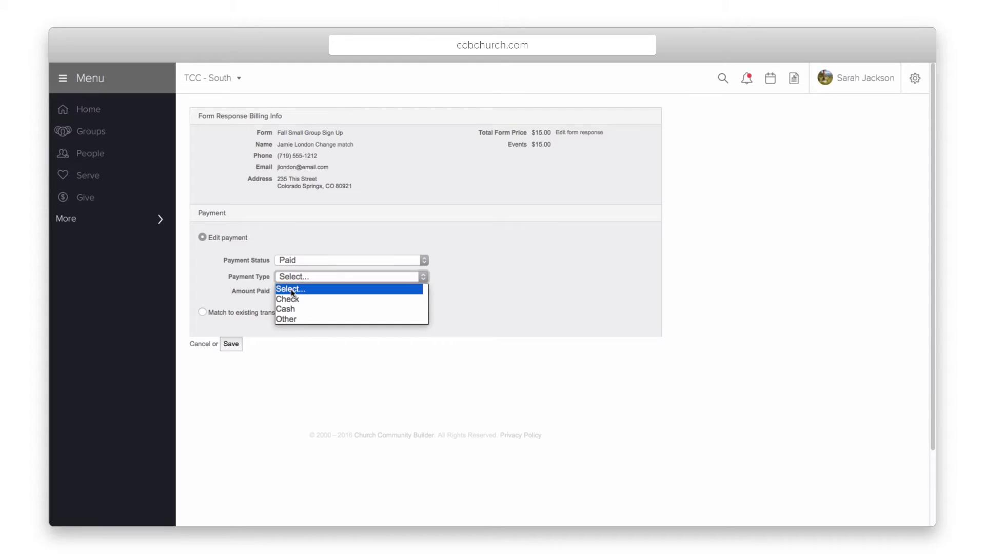
left_click(292, 300)
left_click(289, 294)
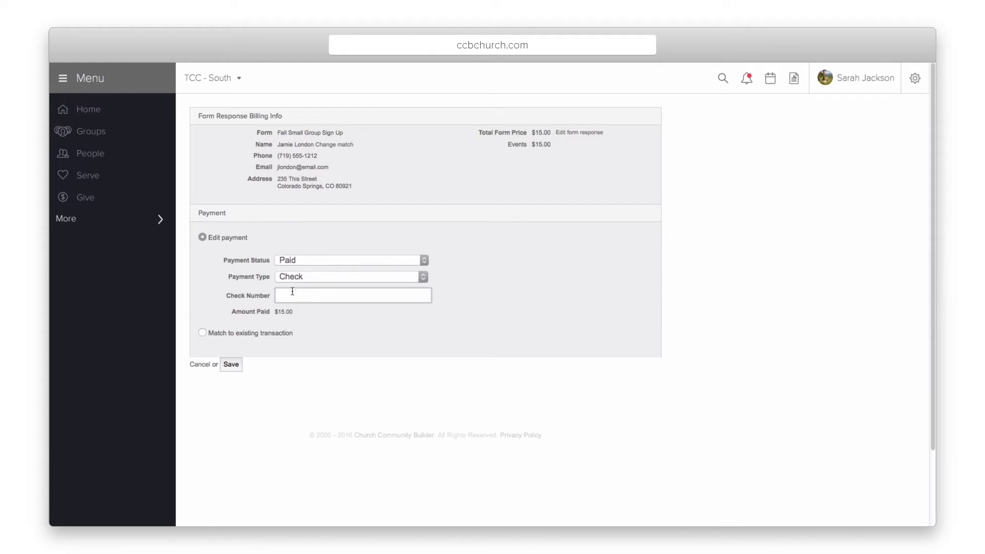
type("235")
left_click(221, 366)
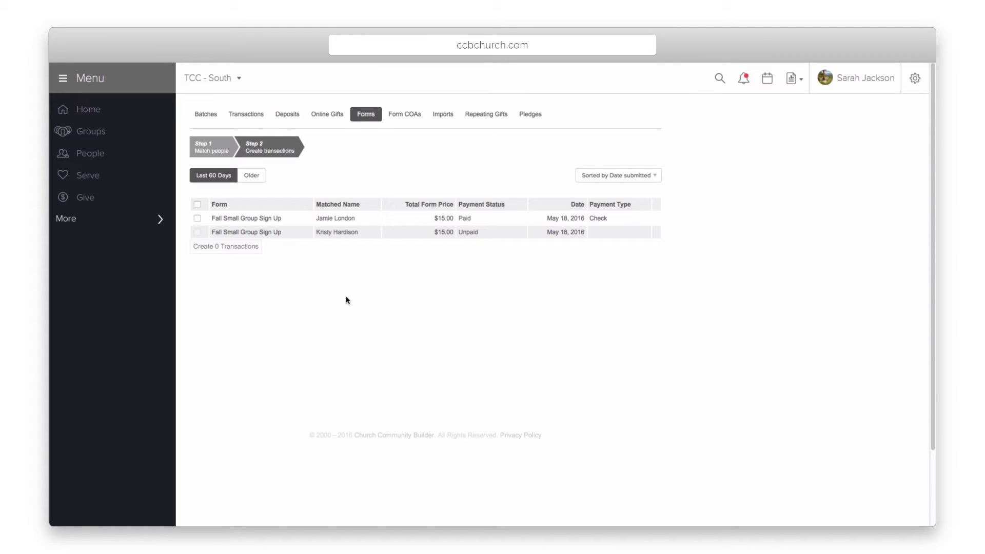
- Match the remaining $15 sign-up to the probable existing check transaction and save
left_click(462, 233)
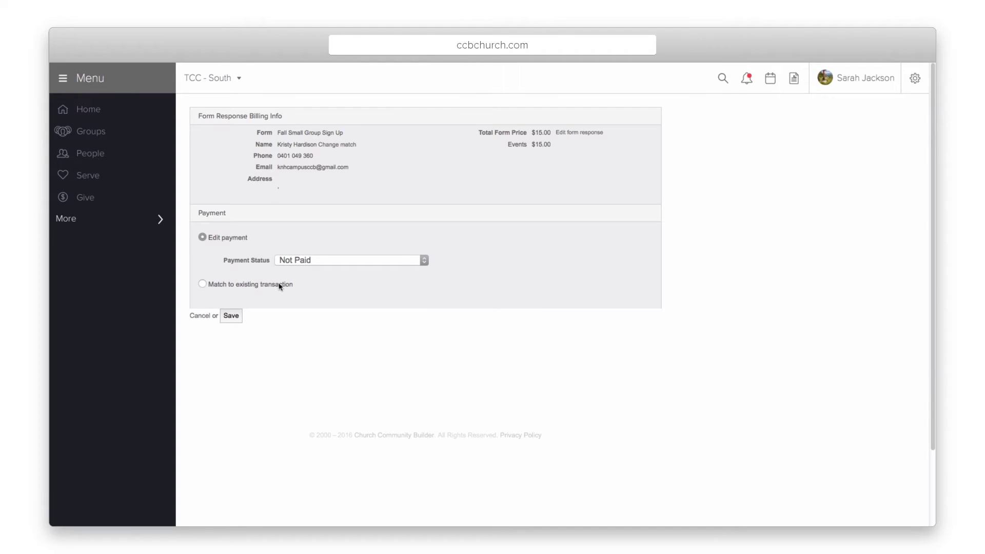
left_click(202, 284)
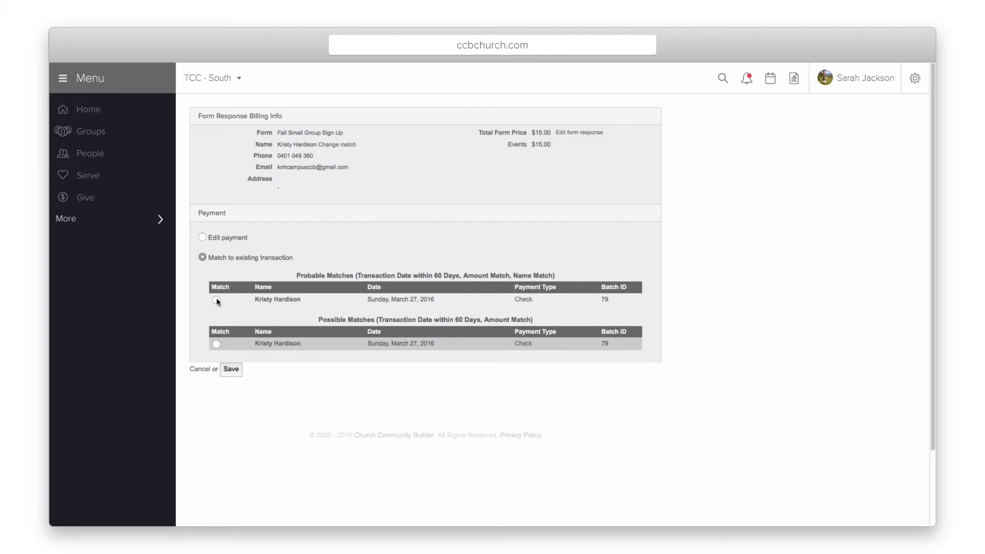
left_click(216, 300)
left_click(231, 369)
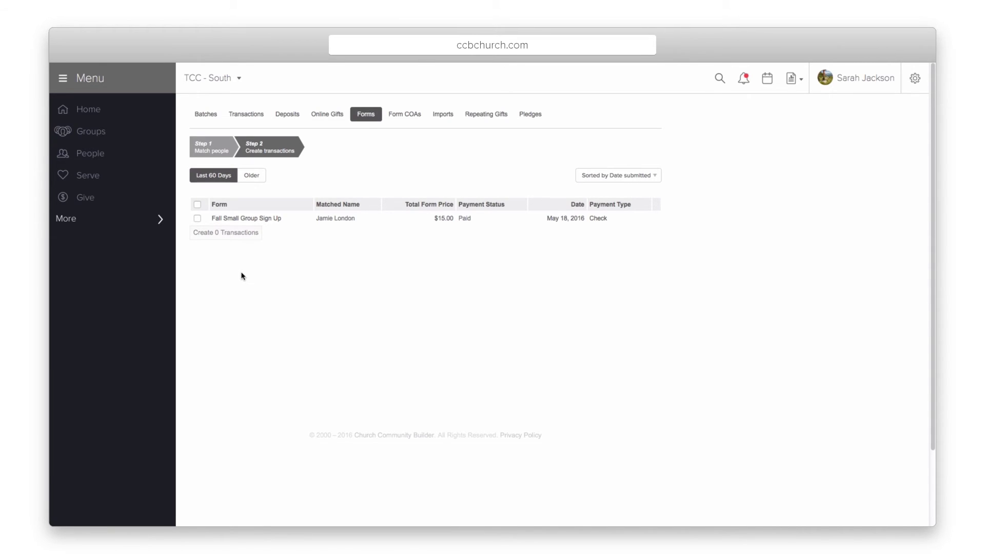
- Add the $15 check payment to batch 80 (created 2016-05-18) with Grouping set to None
left_click(197, 218)
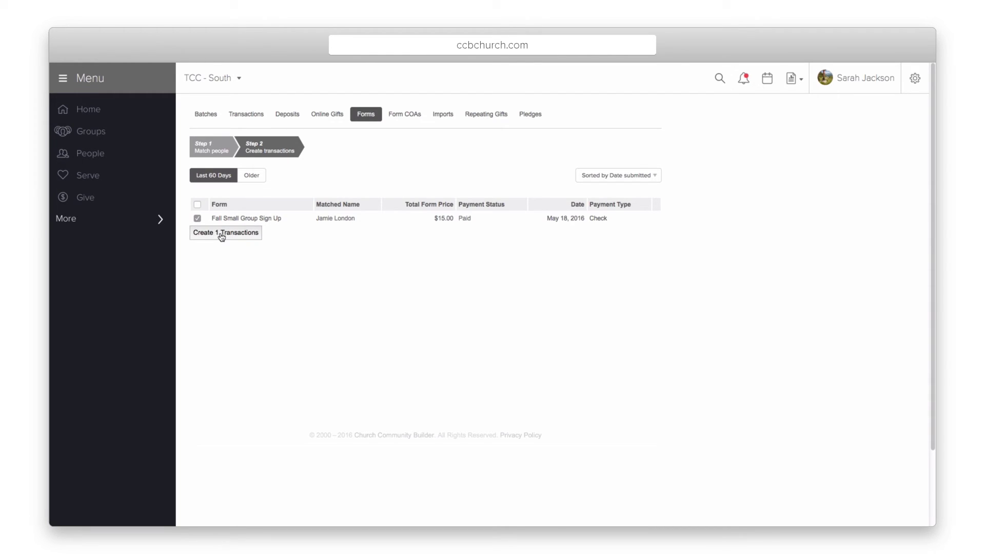
left_click(222, 233)
left_click(442, 245)
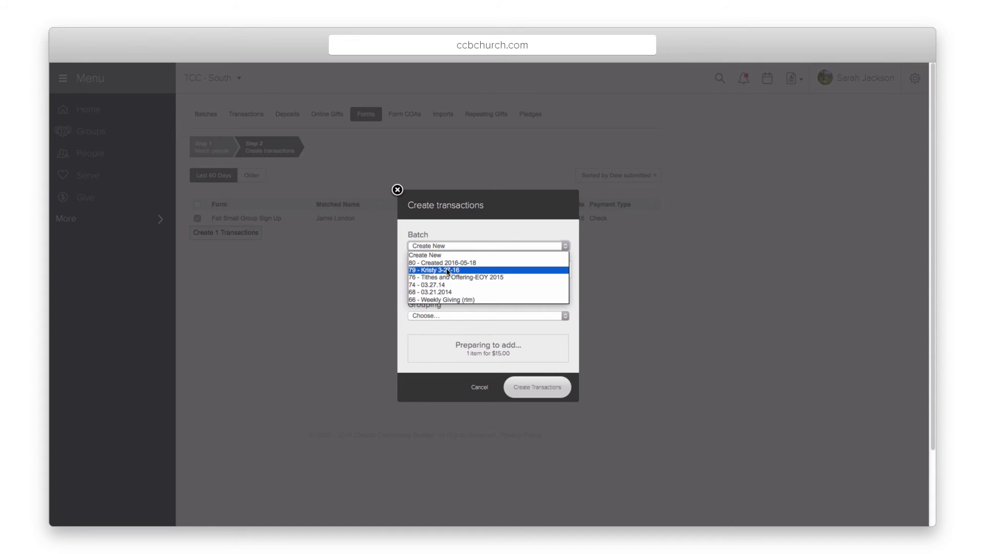
left_click(451, 263)
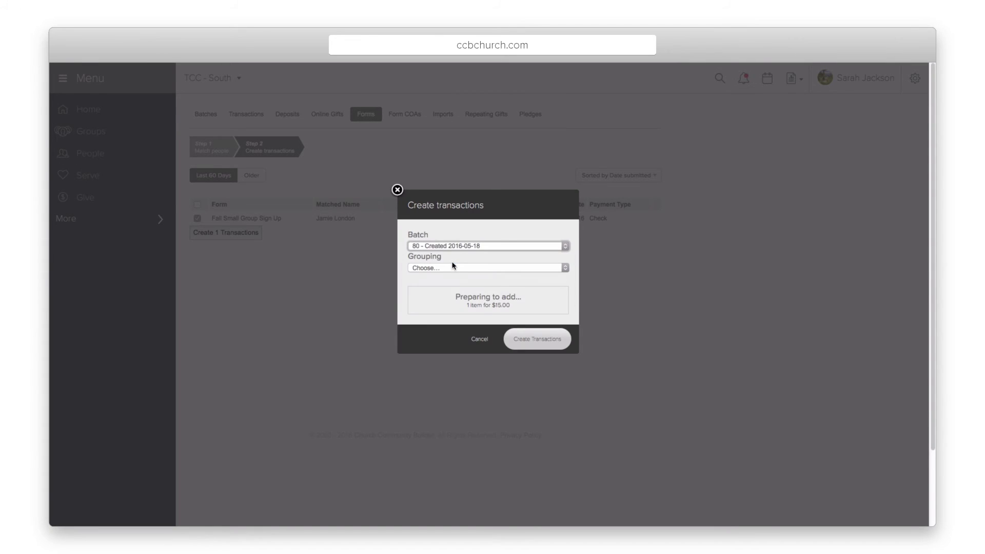
left_click(452, 267)
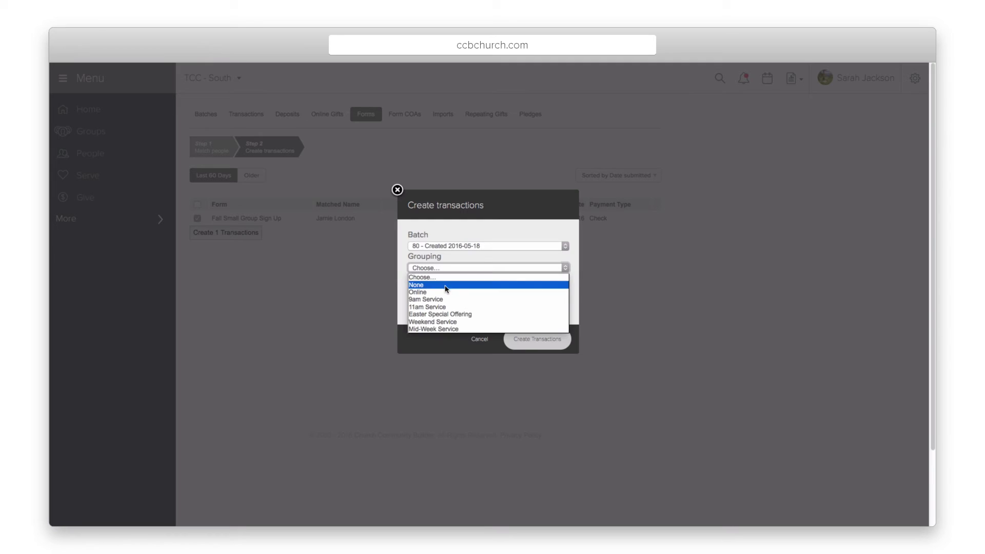
left_click(446, 286)
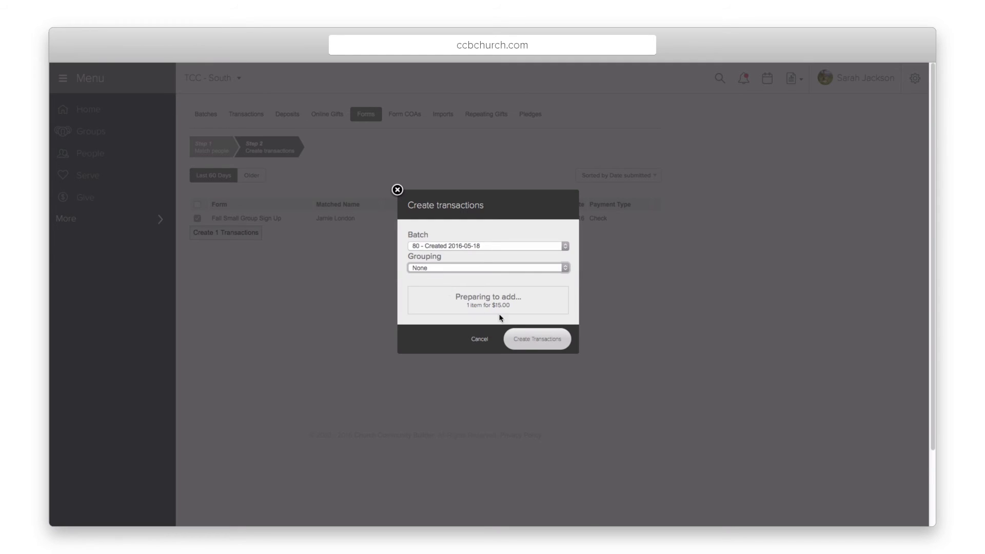
left_click(525, 343)
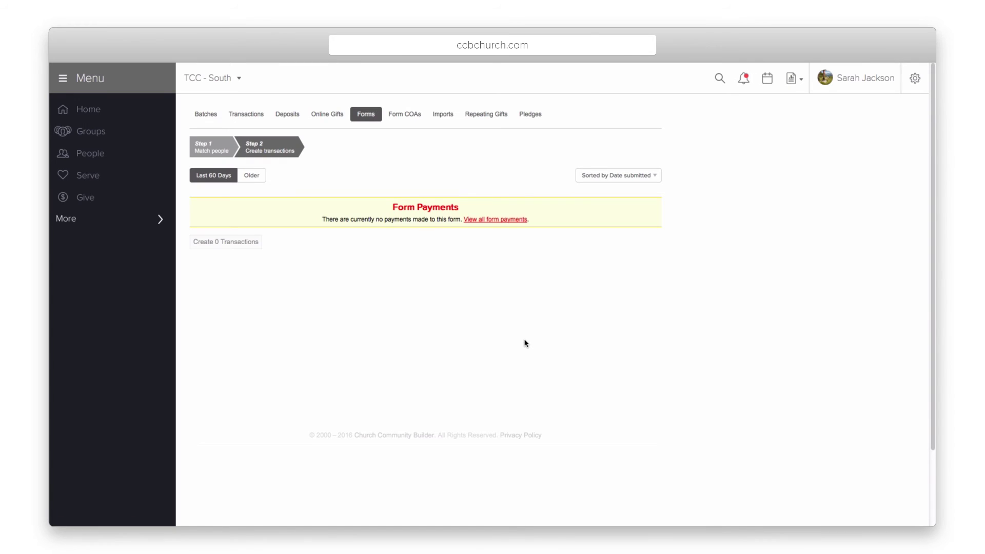
- Return to the Fall Small Group Sign Up form via More > Forms to confirm all 4 responses paid, $50.00 received
left_click(103, 219)
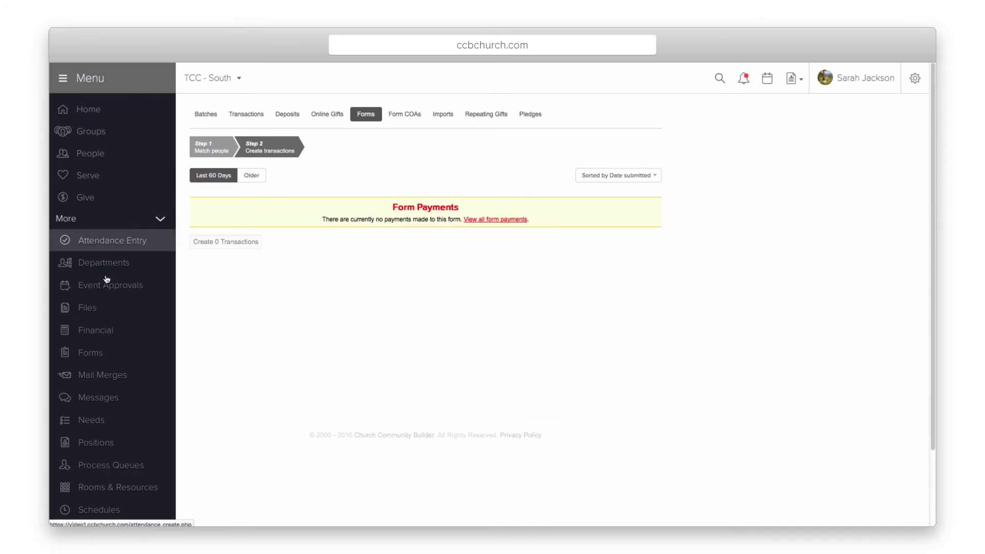
left_click(103, 352)
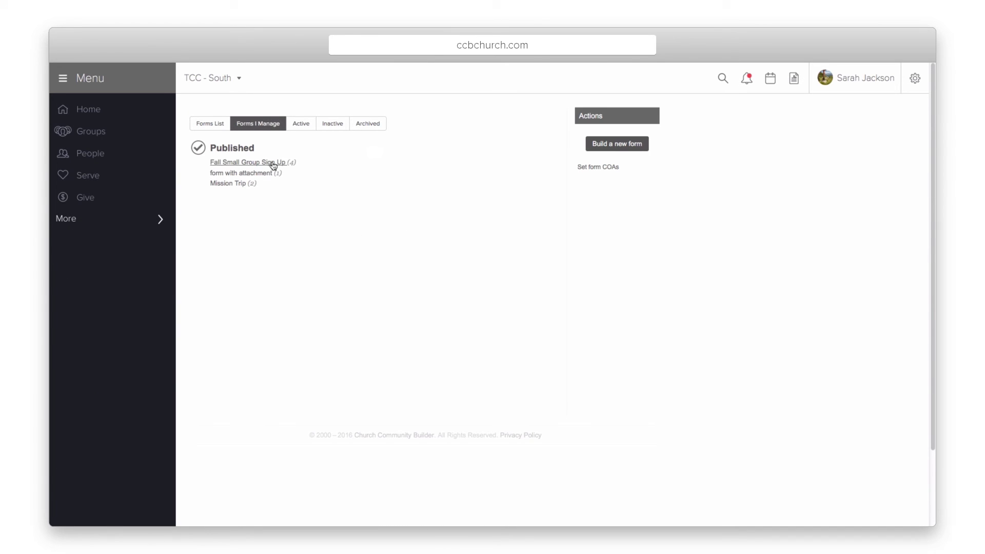
left_click(272, 163)
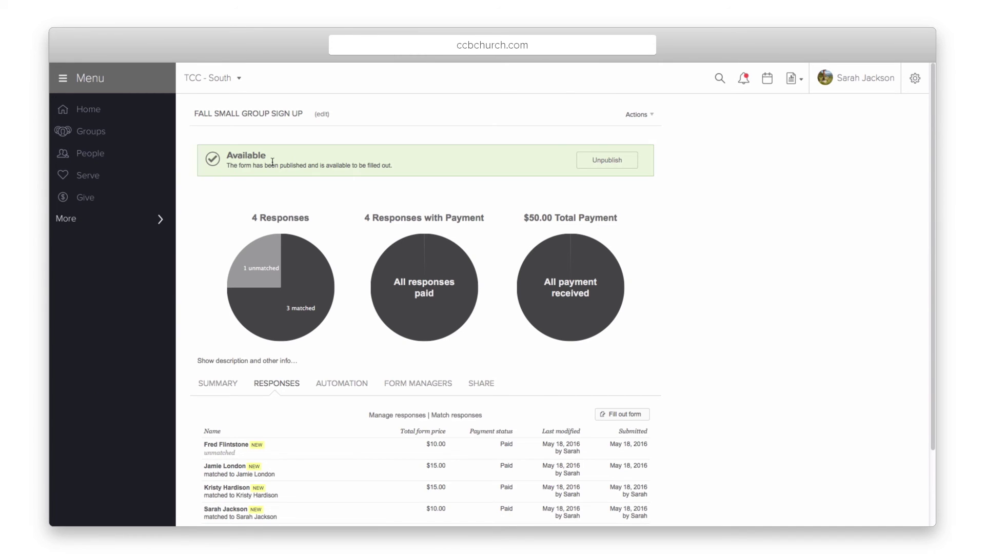